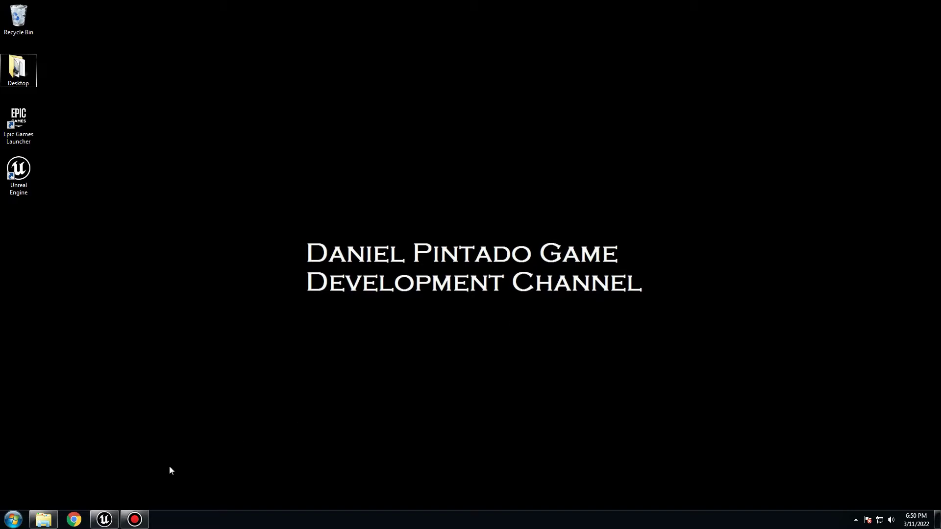
Step: Restore the Unreal Editor window showing the Demonstration farm town level
{"action": "left_click", "coordinate": [111, 520]}
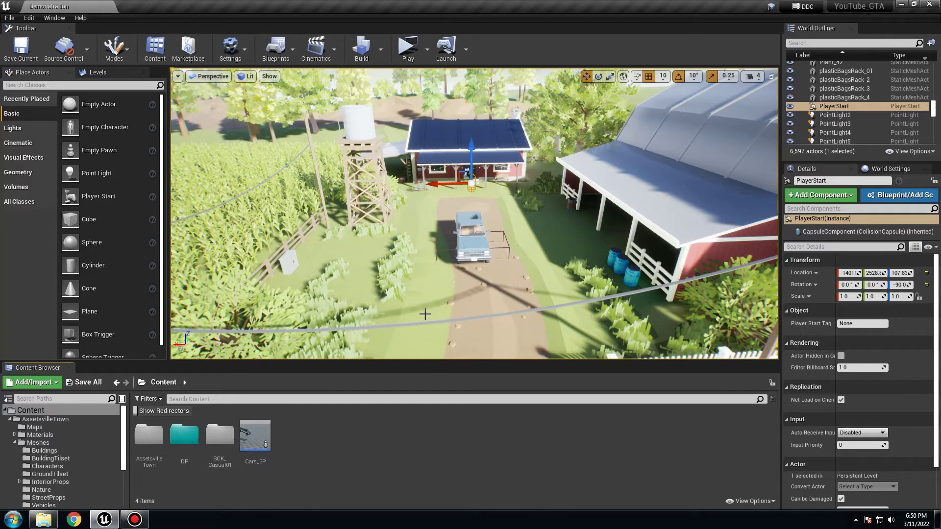
Step: Open Cars_BP's class settings and filter the Parent Class list by 'vehi' to find WheeledVehicle
{"action": "left_click", "coordinate": [263, 443]}
{"action": "double_click", "coordinate": [263, 444]}
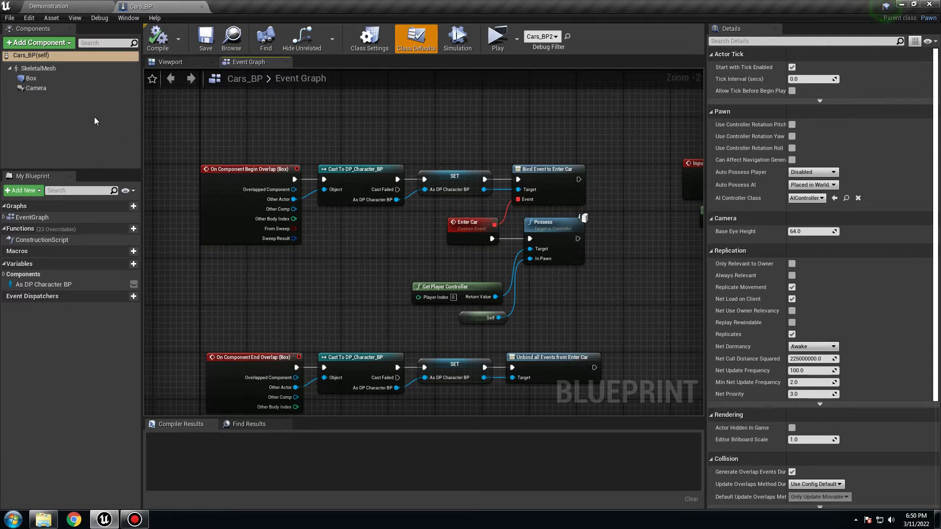
{"action": "left_click", "coordinate": [375, 46]}
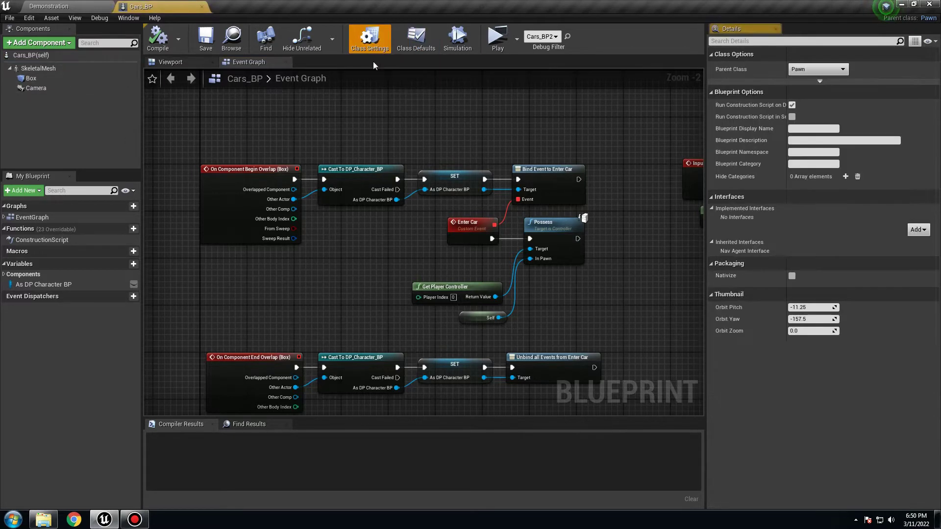
{"action": "left_click", "coordinate": [814, 70]}
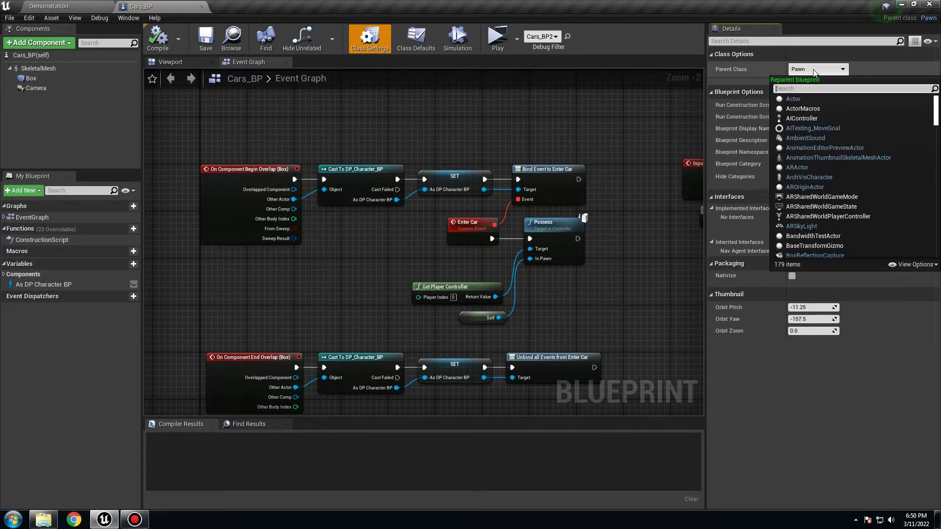
{"action": "type", "text": "e"}
{"action": "key", "text": "BackSpace"}
{"action": "type", "text": "vehi"}
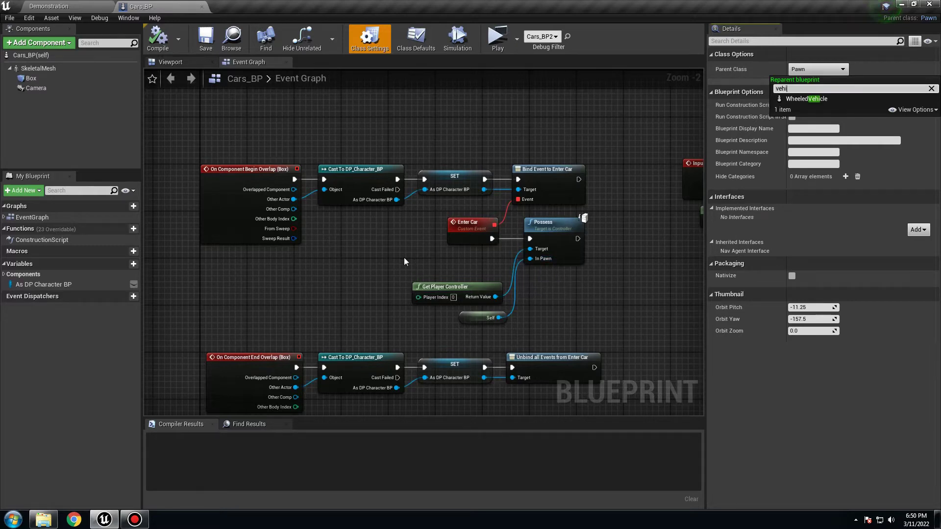
Step: Create a WheeledVehicle-based Blueprint Class named Car_BP in Content and open it
{"action": "left_click", "coordinate": [97, 4]}
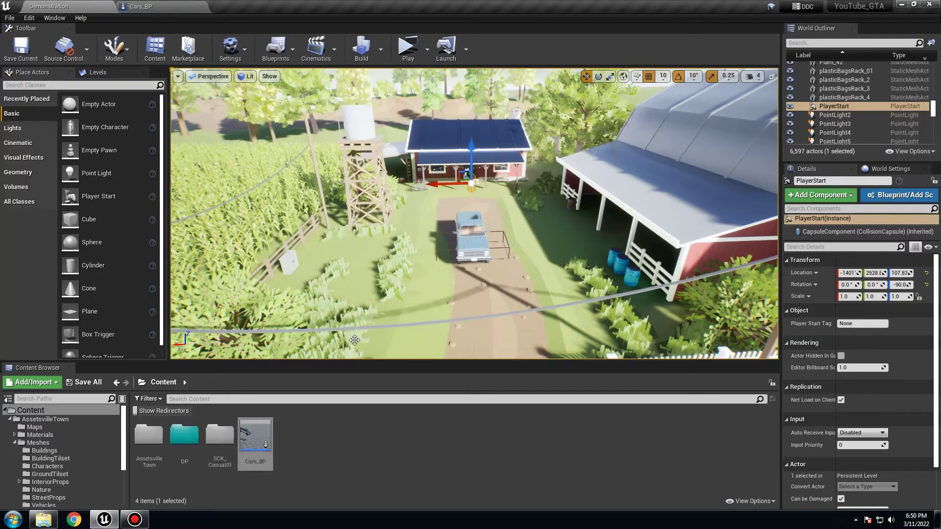
{"action": "right_click", "coordinate": [310, 445]}
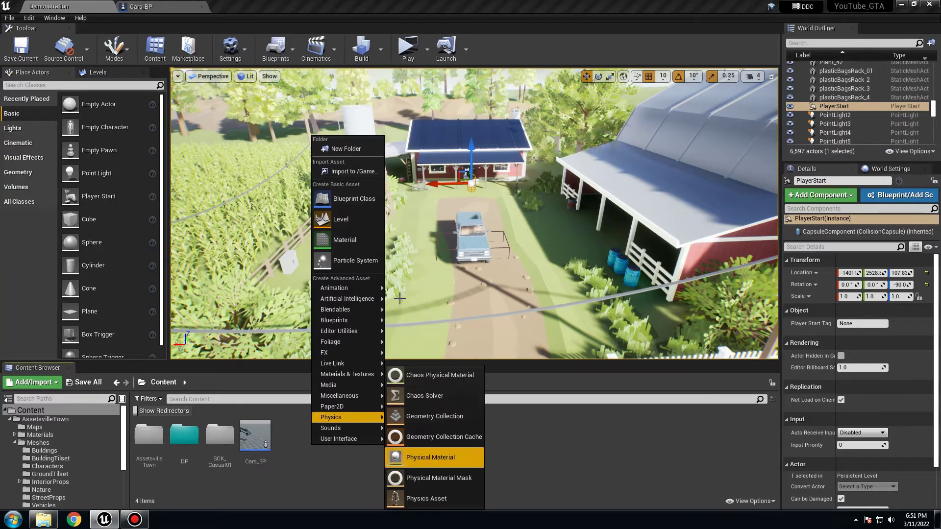
{"action": "left_click", "coordinate": [349, 195]}
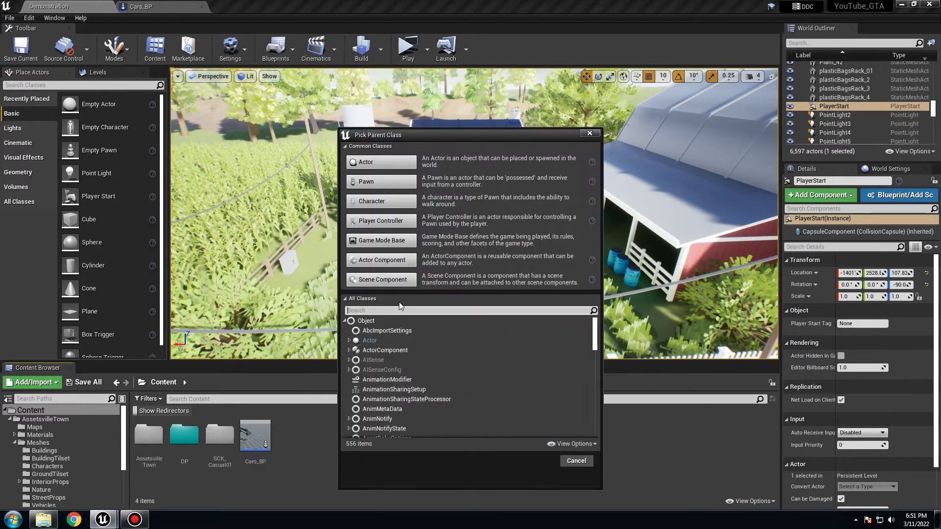
{"action": "type", "text": "wheel"}
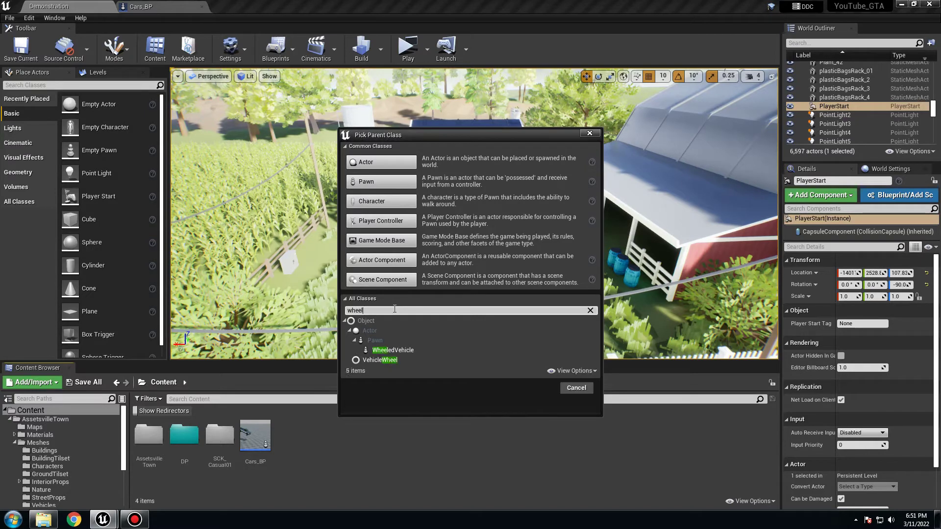
{"action": "left_click", "coordinate": [399, 351]}
{"action": "left_click", "coordinate": [537, 387]}
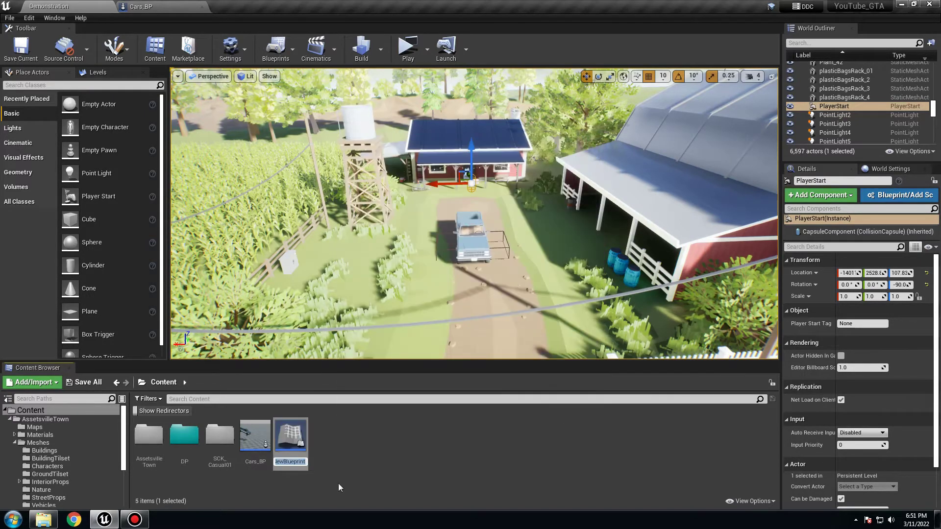
{"action": "type", "text": "Car_BP"}
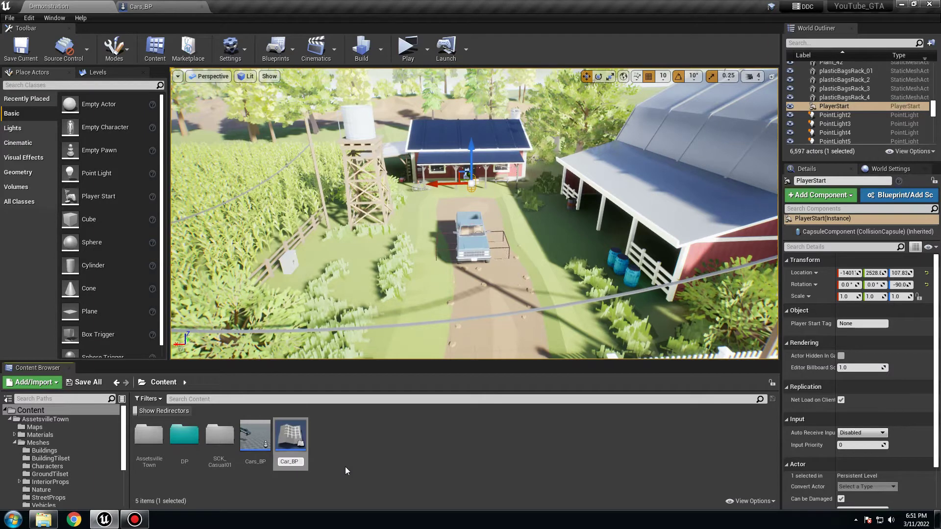
{"action": "key", "text": "Return"}
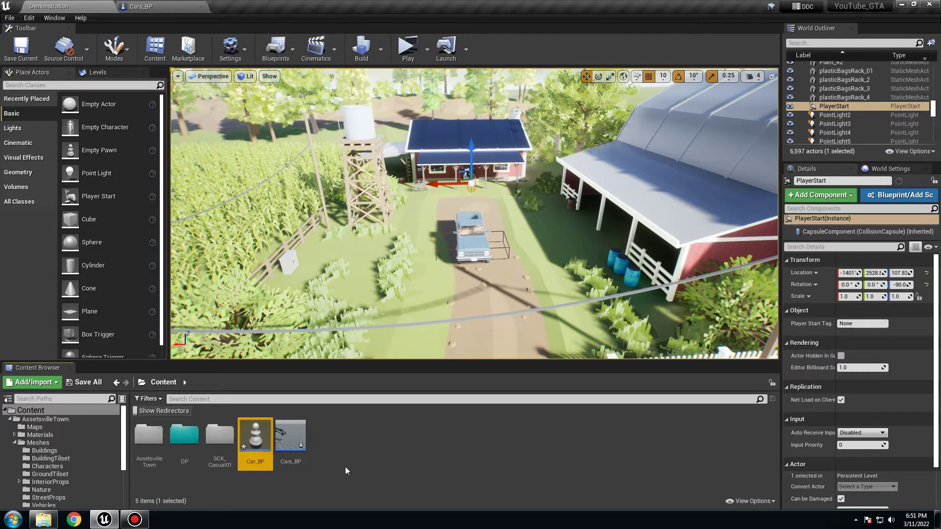
{"action": "double_click", "coordinate": [262, 447]}
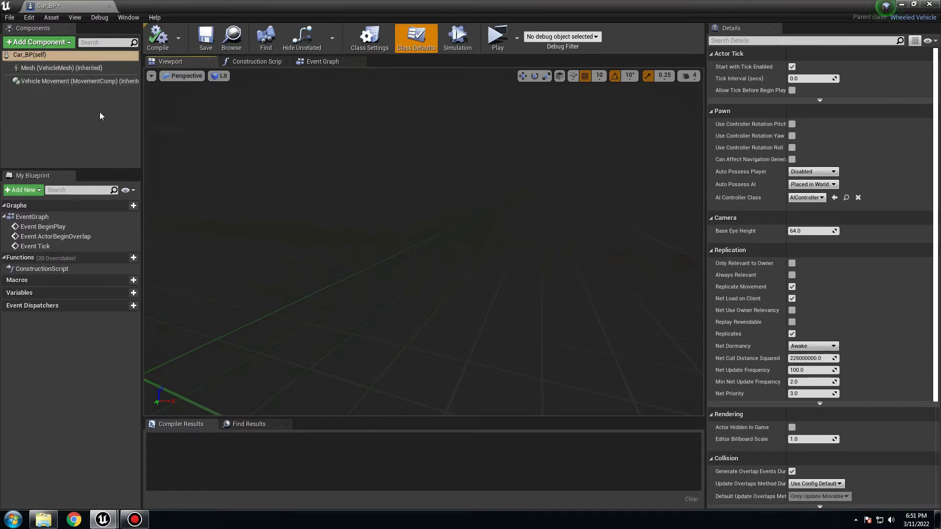
Step: Give Car_BP's Mesh component the SK_veh_Pickup_01 skeletal mesh used by Cars_BP
{"action": "mouse_move", "coordinate": [77, 84]}
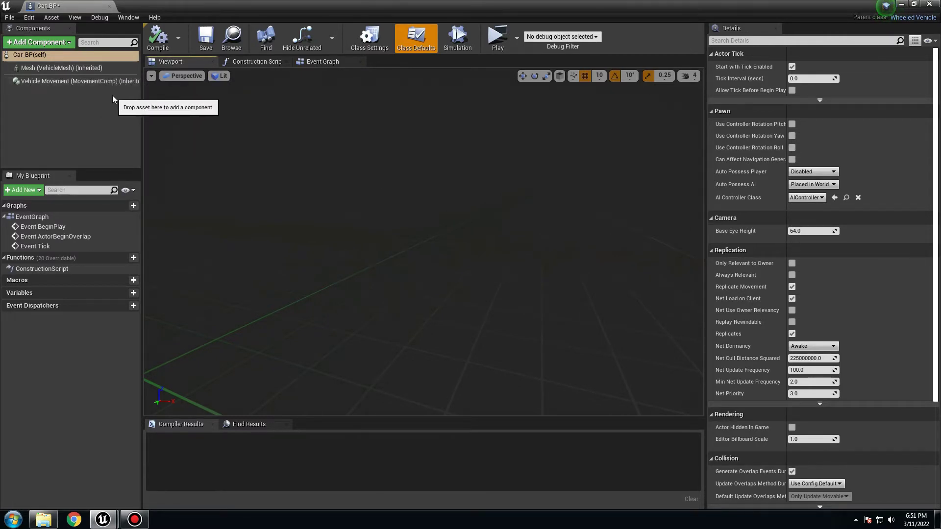
{"action": "left_click", "coordinate": [79, 68]}
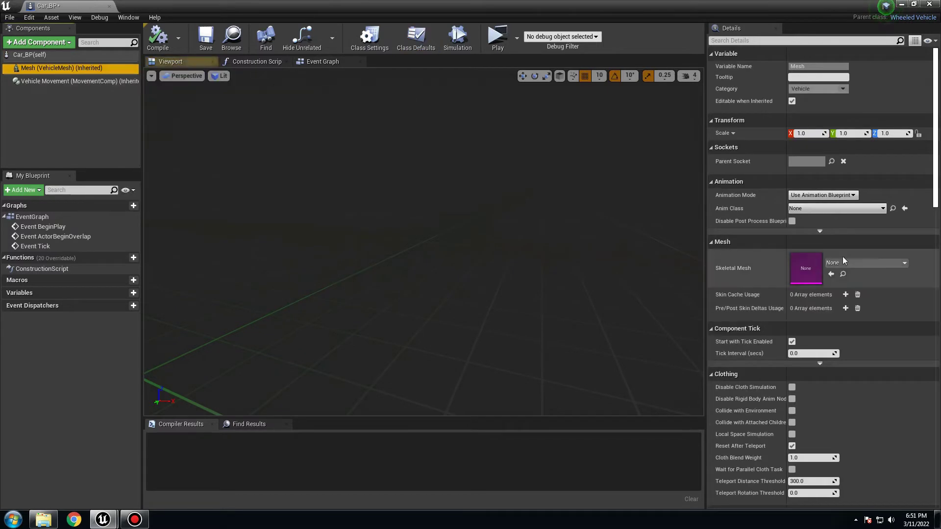
{"action": "left_click_drag", "start_coordinate": [73, 5], "coordinate": [240, 6]}
{"action": "left_click", "coordinate": [167, 7]}
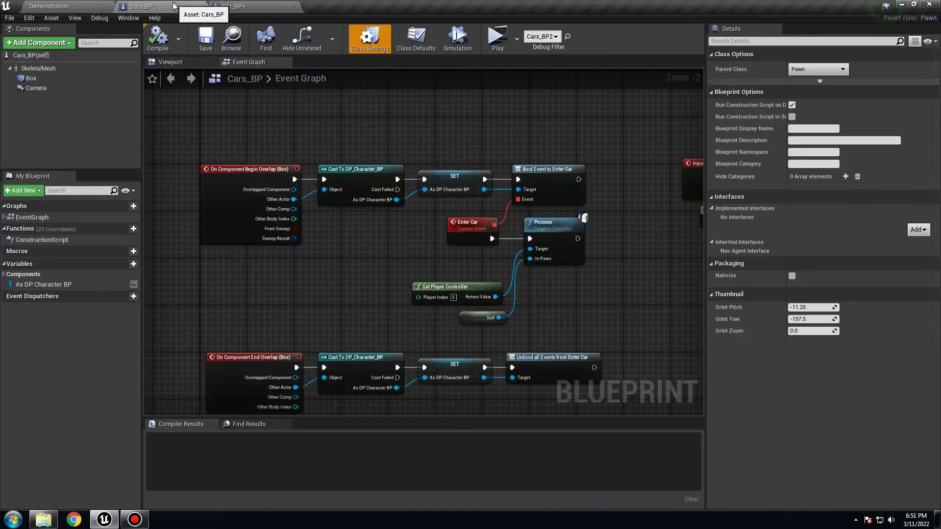
{"action": "left_click", "coordinate": [38, 68]}
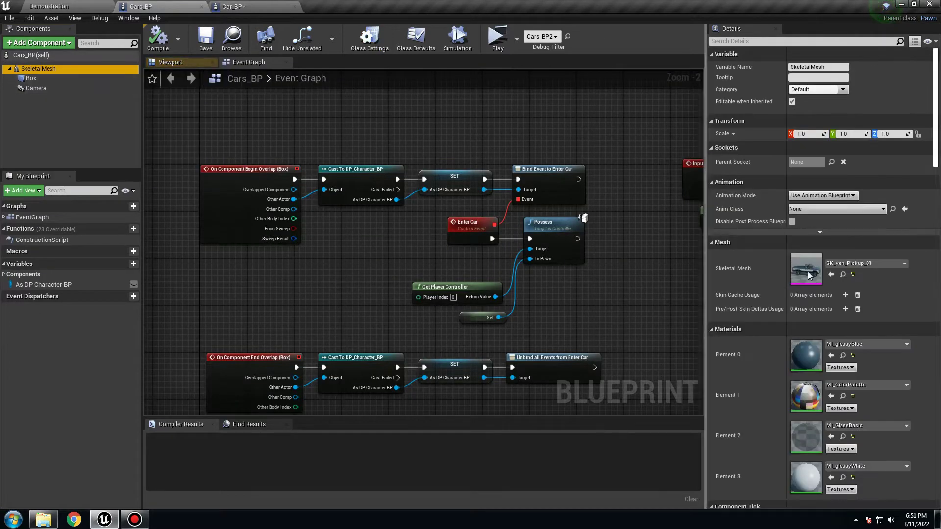
{"action": "left_click", "coordinate": [843, 274]}
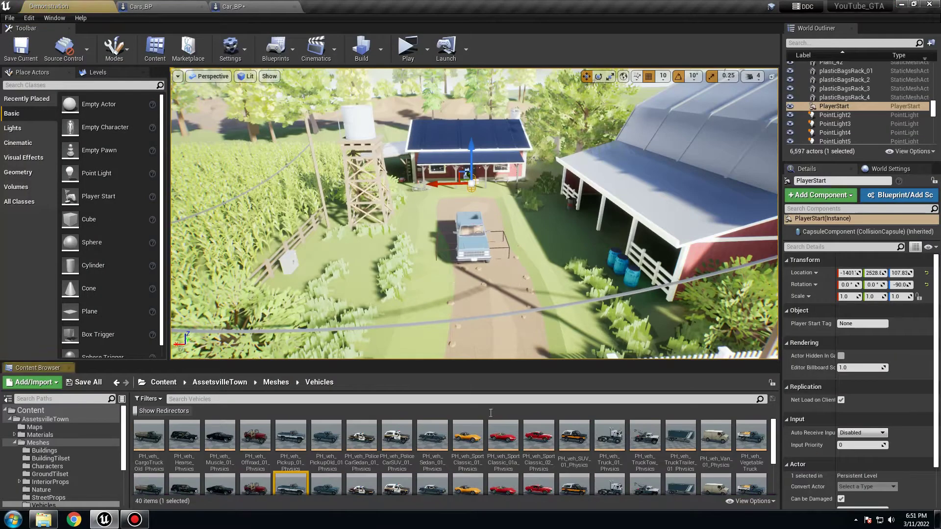
{"action": "left_click", "coordinate": [233, 7]}
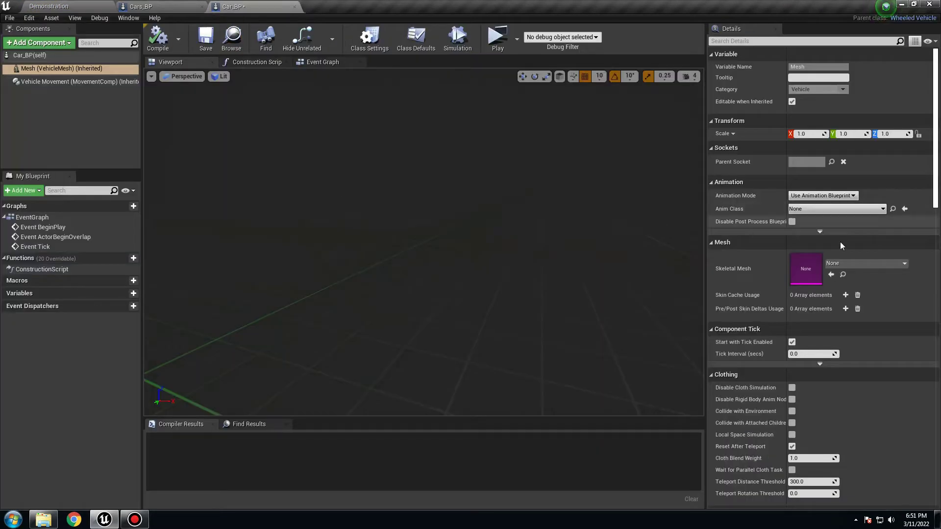
{"action": "left_click", "coordinate": [832, 275]}
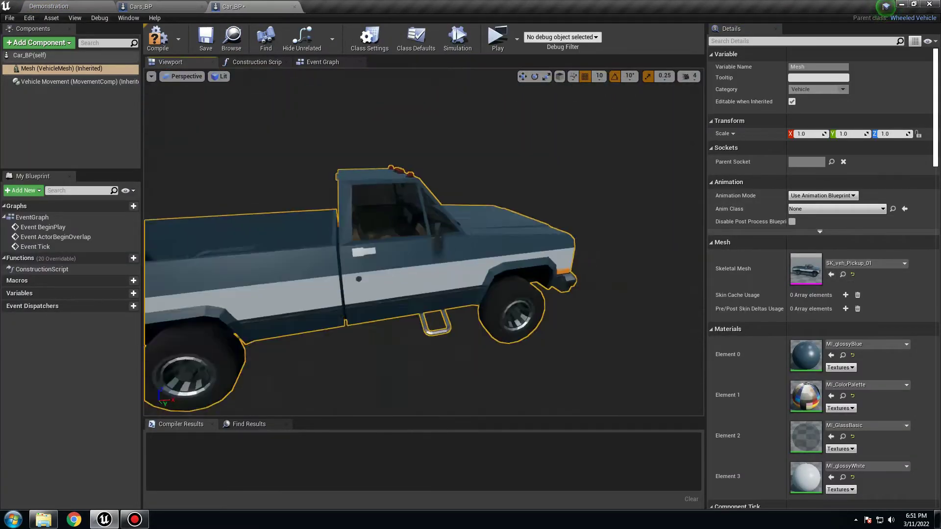
{"action": "left_click", "coordinate": [95, 4]}
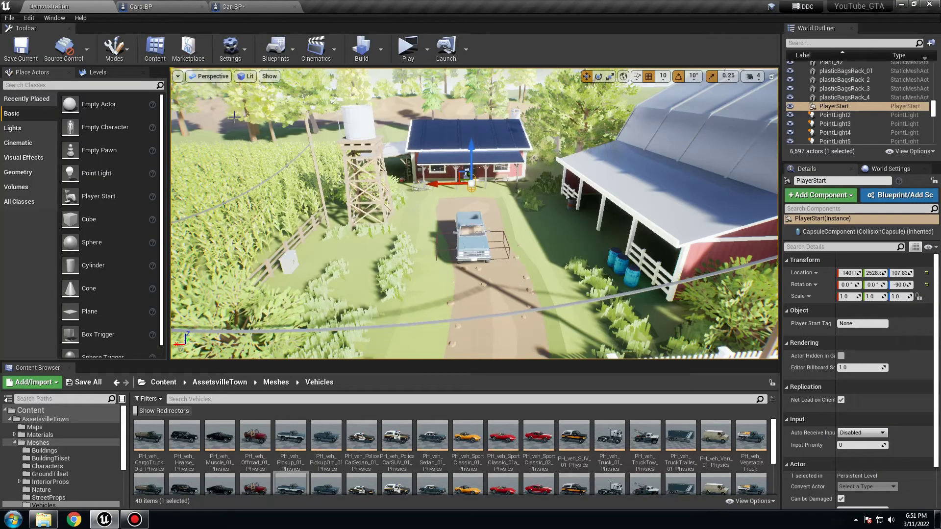
Step: Copy the Box and Camera components from Cars_BP and paste them under Car_BP's Mesh
{"action": "left_click", "coordinate": [142, 6]}
{"action": "left_click", "coordinate": [31, 78]}
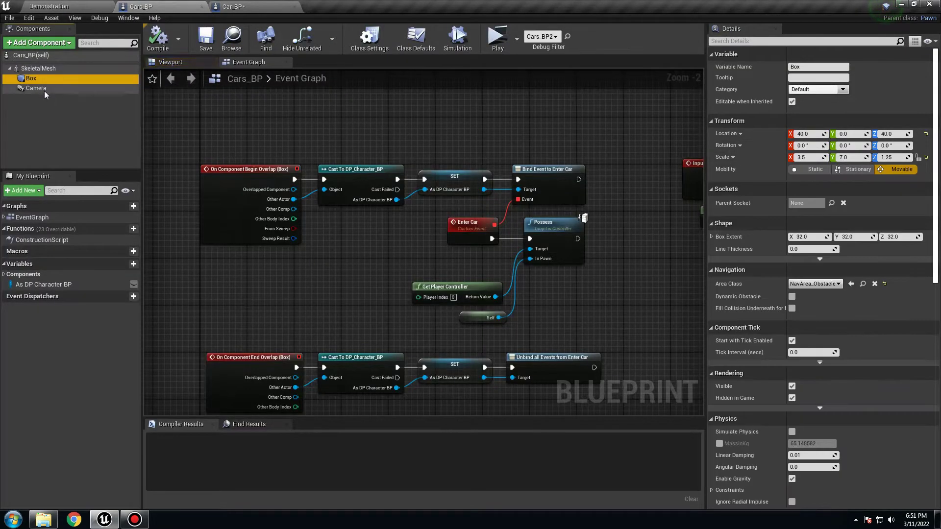
{"action": "left_click", "coordinate": [45, 89]}
{"action": "left_click", "coordinate": [43, 79], "text": "ctrl"}
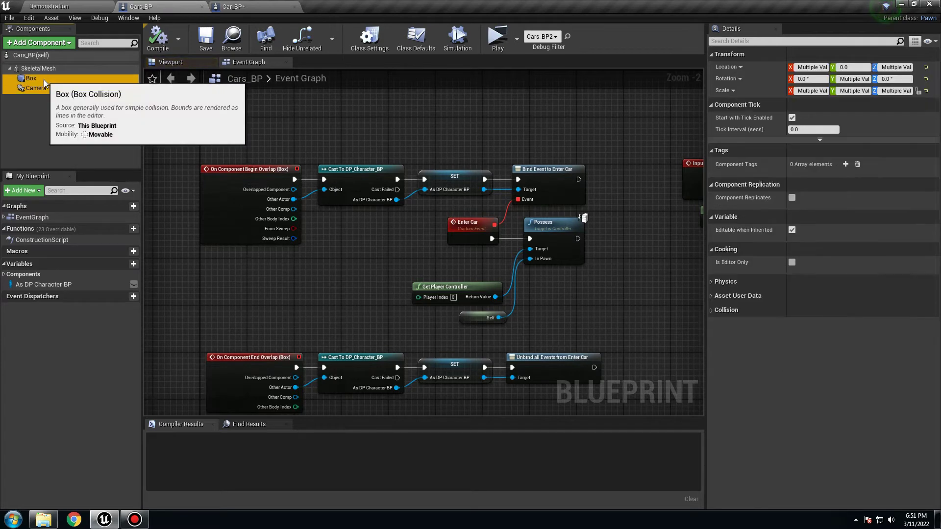
{"action": "right_click", "coordinate": [43, 80]}
{"action": "left_click", "coordinate": [70, 114]}
{"action": "left_click", "coordinate": [233, 7]}
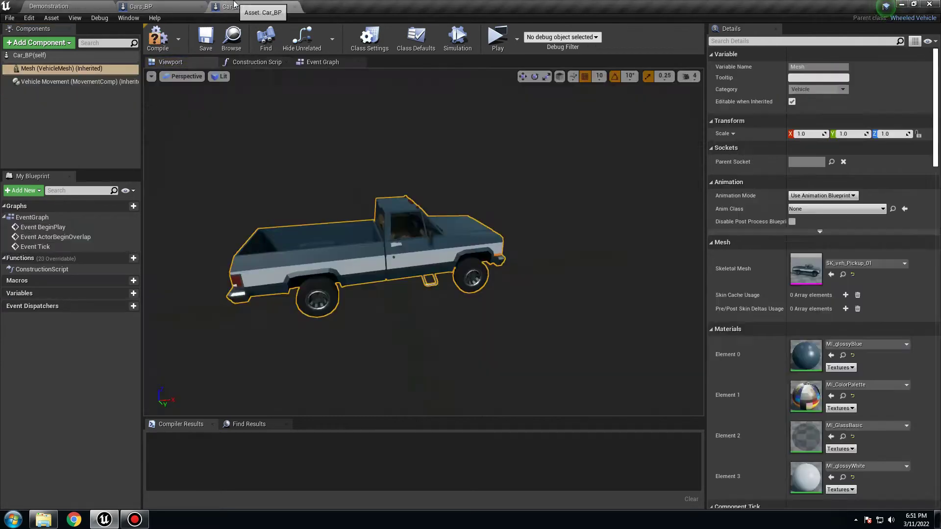
{"action": "right_click", "coordinate": [78, 123]}
{"action": "left_click", "coordinate": [103, 134]}
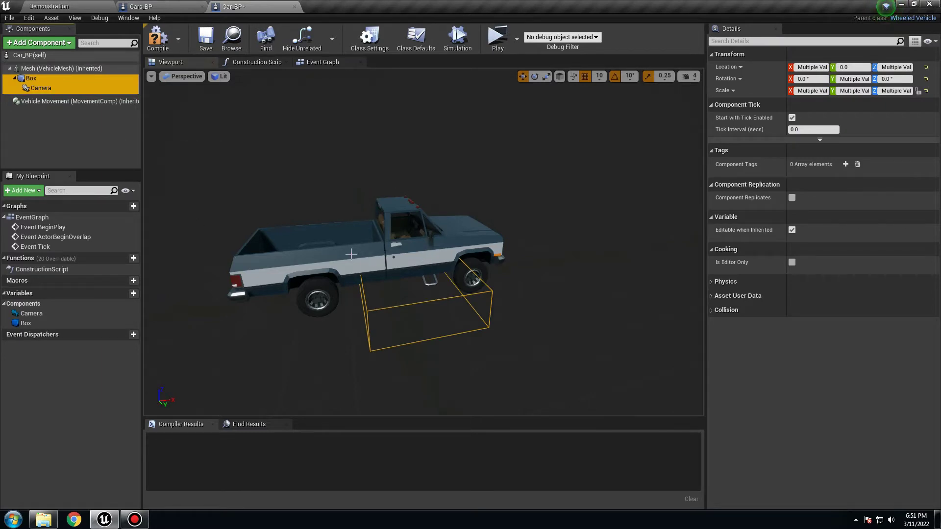
{"action": "left_click", "coordinate": [186, 6]}
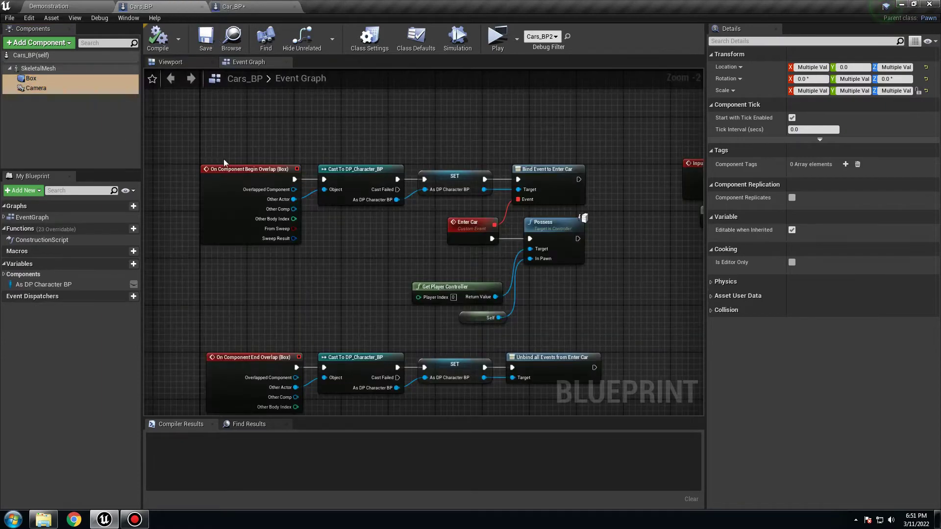
Step: Select and copy all the nodes in Cars_BP's Event Graph
{"action": "scroll", "coordinate": [315, 256], "scroll_direction": "down", "scroll_amount": 5}
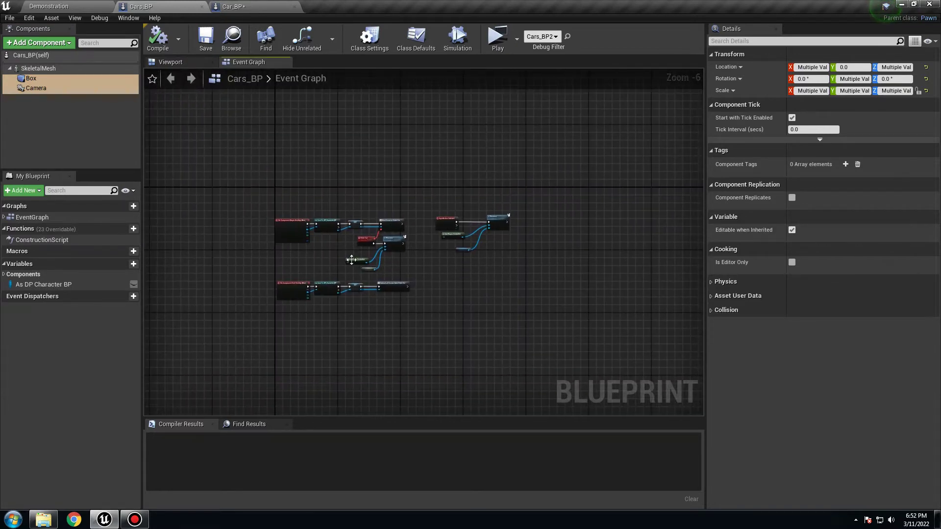
{"action": "scroll", "coordinate": [349, 261], "scroll_direction": "up", "scroll_amount": 2}
{"action": "left_click_drag", "start_coordinate": [602, 342], "coordinate": [226, 161]}
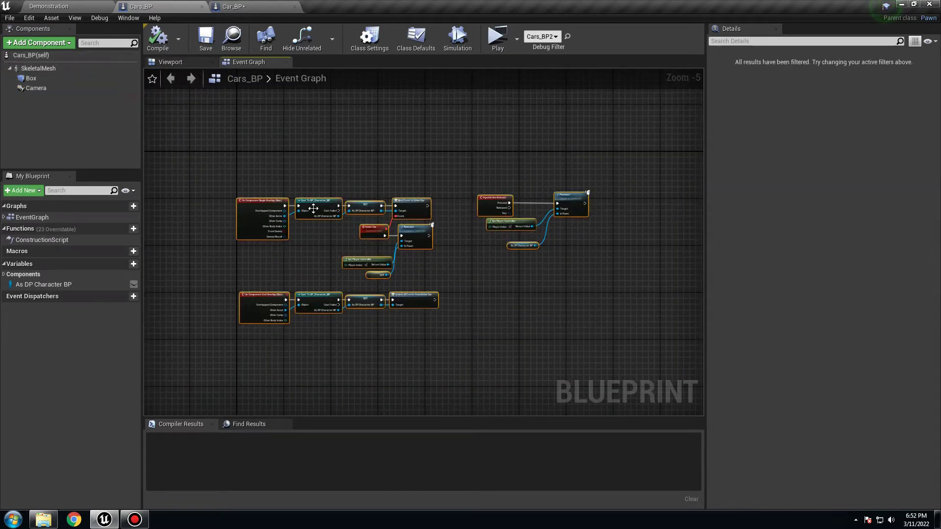
{"action": "right_click", "coordinate": [337, 214]}
{"action": "left_click", "coordinate": [343, 251]}
Step: Replace Car_BP's default BeginPlay, overlap and Tick events with the copied nodes and compile
{"action": "left_click", "coordinate": [234, 6]}
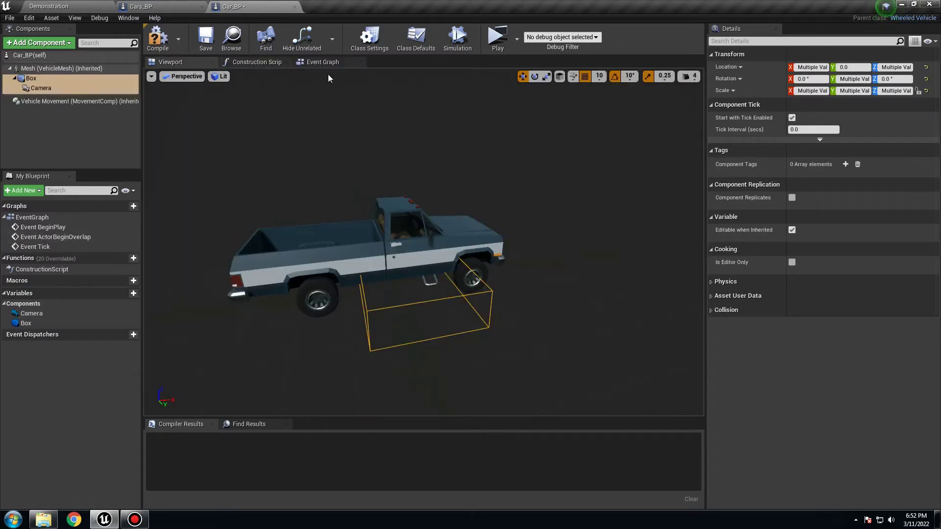
{"action": "left_click", "coordinate": [323, 62]}
{"action": "left_click_drag", "start_coordinate": [358, 108], "coordinate": [575, 359]}
{"action": "key", "text": "Delete"}
{"action": "right_click", "coordinate": [427, 287]}
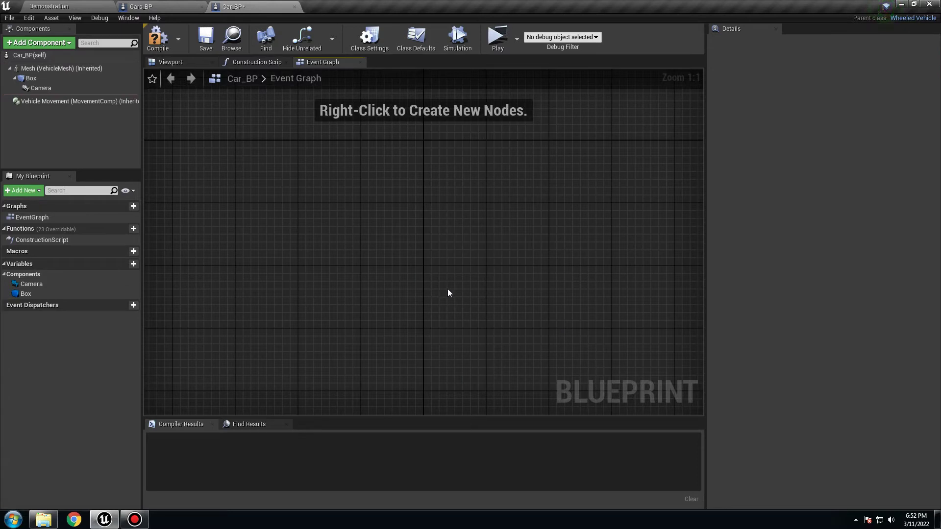
{"action": "left_click", "coordinate": [390, 265]}
{"action": "key", "text": "ctrl+v"}
{"action": "scroll", "coordinate": [420, 319], "scroll_direction": "down", "scroll_amount": 2}
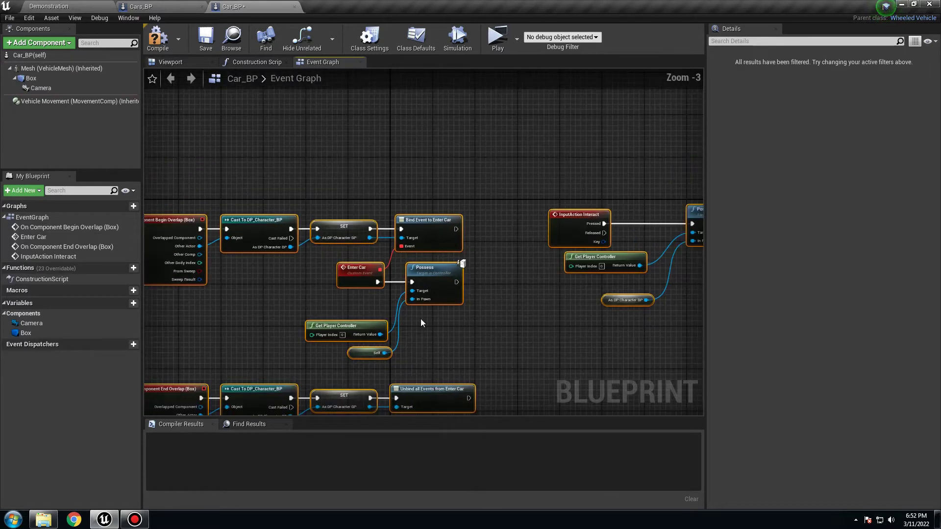
{"action": "right_click_drag", "start_coordinate": [281, 300], "coordinate": [407, 300]}
{"action": "scroll", "coordinate": [408, 300], "scroll_direction": "up", "scroll_amount": 1}
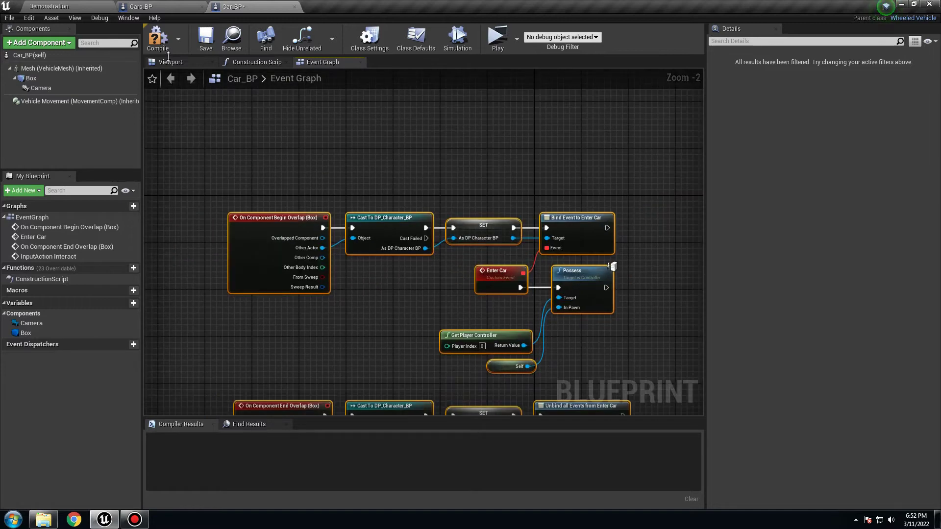
{"action": "left_click", "coordinate": [157, 37]}
Step: Create the missing As DP Character BP variable from the SET node and recompile Car_BP
{"action": "right_click_drag", "start_coordinate": [454, 271], "coordinate": [376, 258]}
{"action": "scroll", "coordinate": [396, 245], "scroll_direction": "up", "scroll_amount": 1}
{"action": "right_click", "coordinate": [421, 196]}
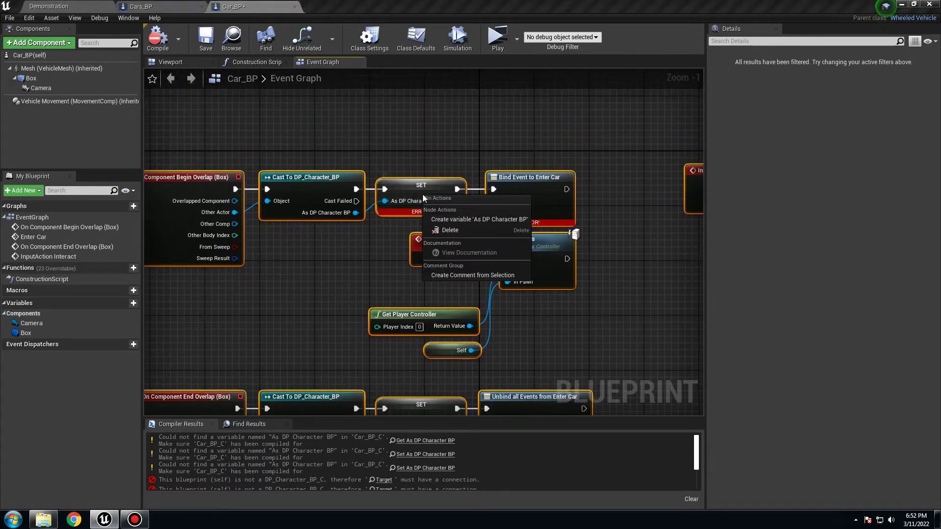
{"action": "left_click", "coordinate": [474, 220]}
{"action": "left_click", "coordinate": [157, 38]}
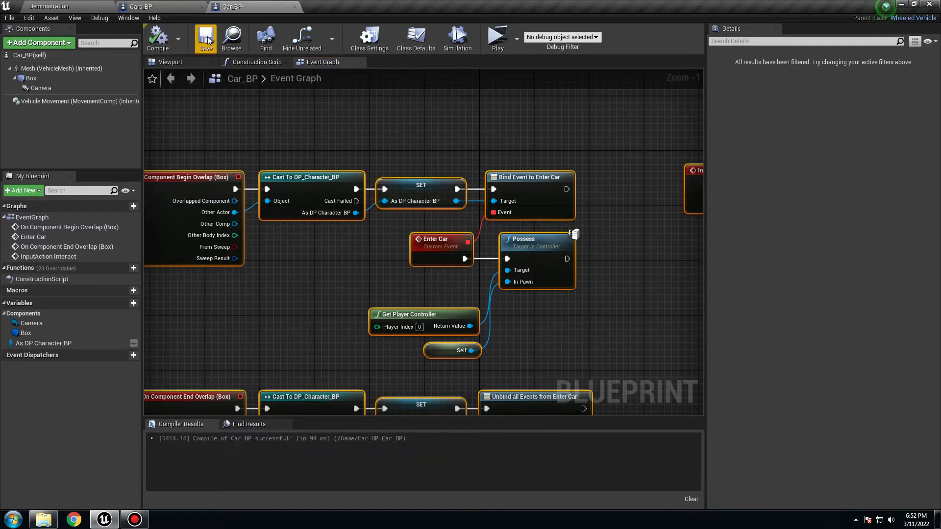
{"action": "scroll", "coordinate": [390, 214], "scroll_direction": "down", "scroll_amount": 2}
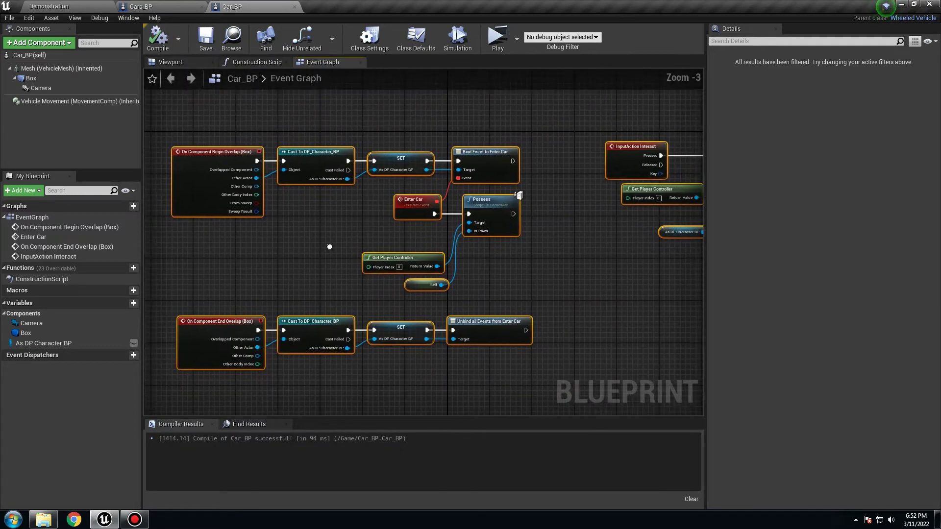
{"action": "right_click_drag", "start_coordinate": [544, 291], "coordinate": [482, 315]}
{"action": "right_click_drag", "start_coordinate": [340, 307], "coordinate": [429, 306]}
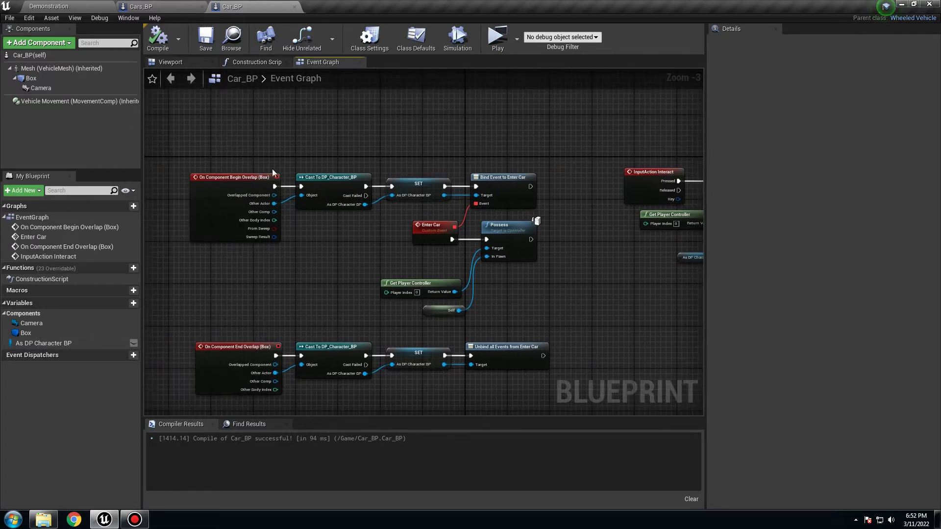
{"action": "left_click", "coordinate": [122, 5]}
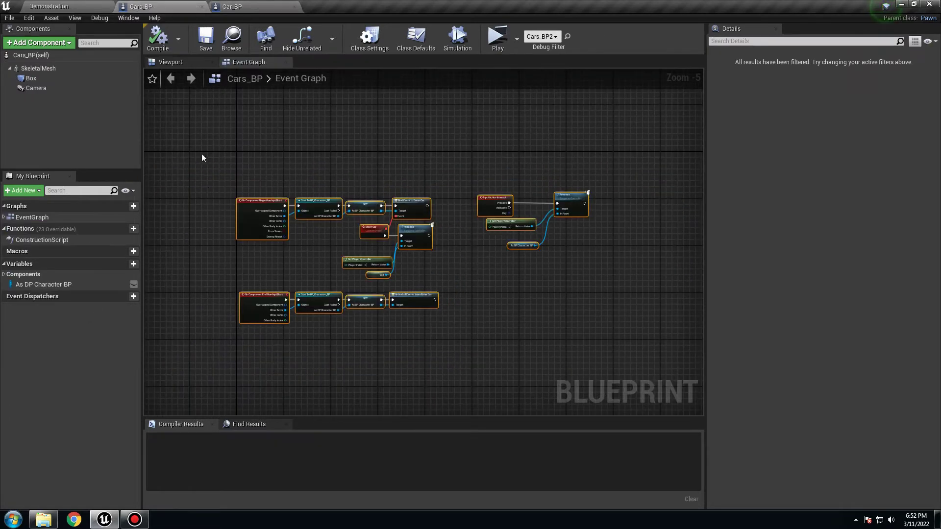
Step: Replace Cars_BP2 with a Car_BP actor on the dirt path, rotated -90°, and save the level
{"action": "left_click", "coordinate": [201, 7]}
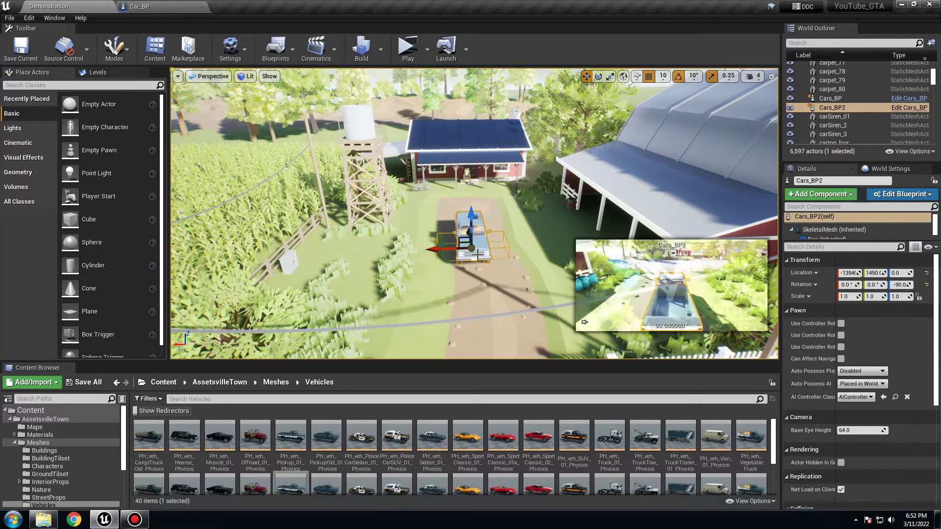
{"action": "key", "text": "Delete"}
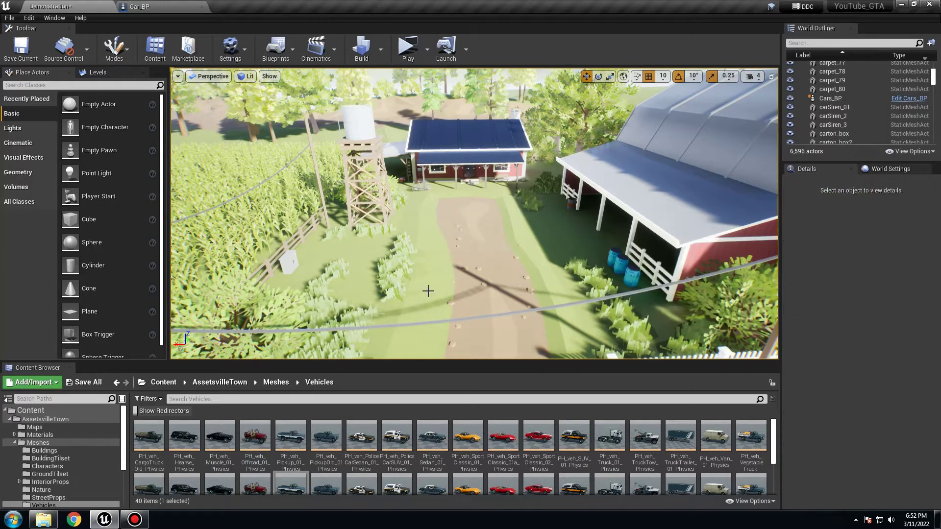
{"action": "left_click", "coordinate": [175, 385]}
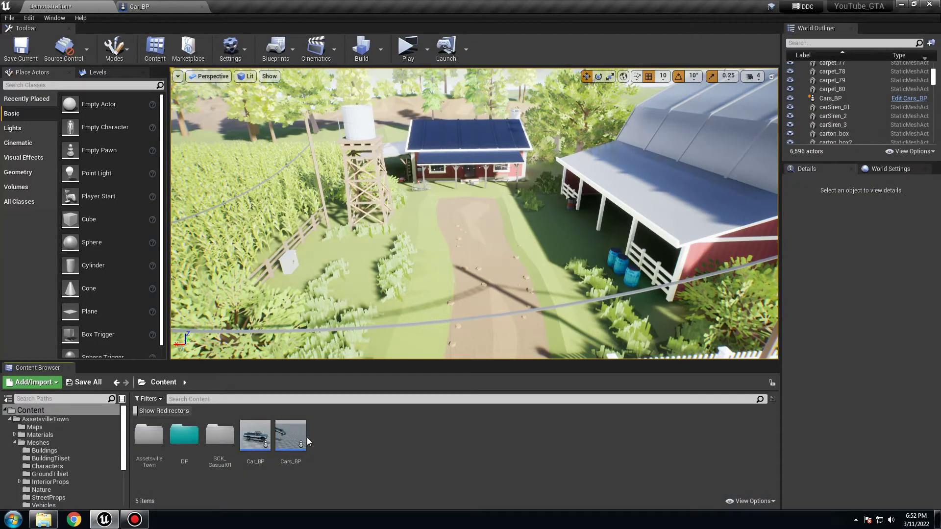
{"action": "left_click_drag", "start_coordinate": [257, 447], "coordinate": [496, 250]}
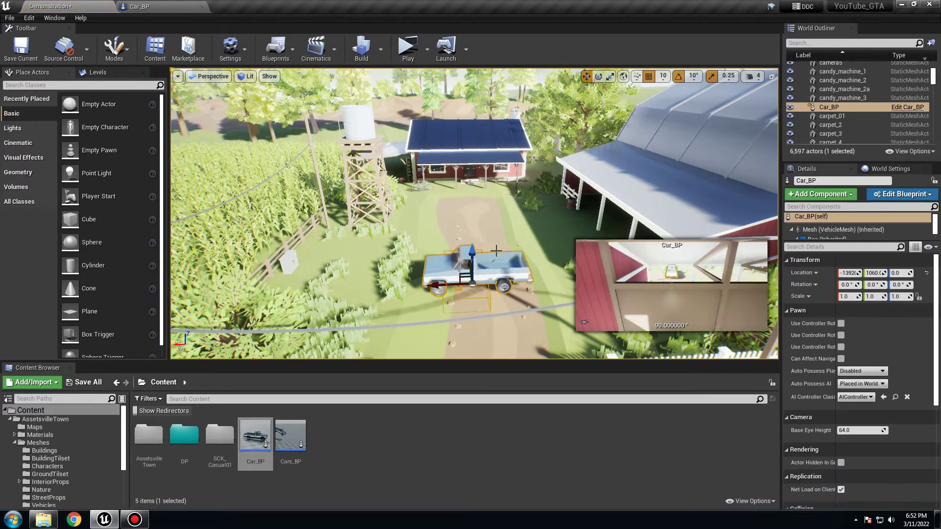
{"action": "left_click", "coordinate": [598, 76]}
{"action": "left_click_drag", "start_coordinate": [435, 309], "coordinate": [321, 319]}
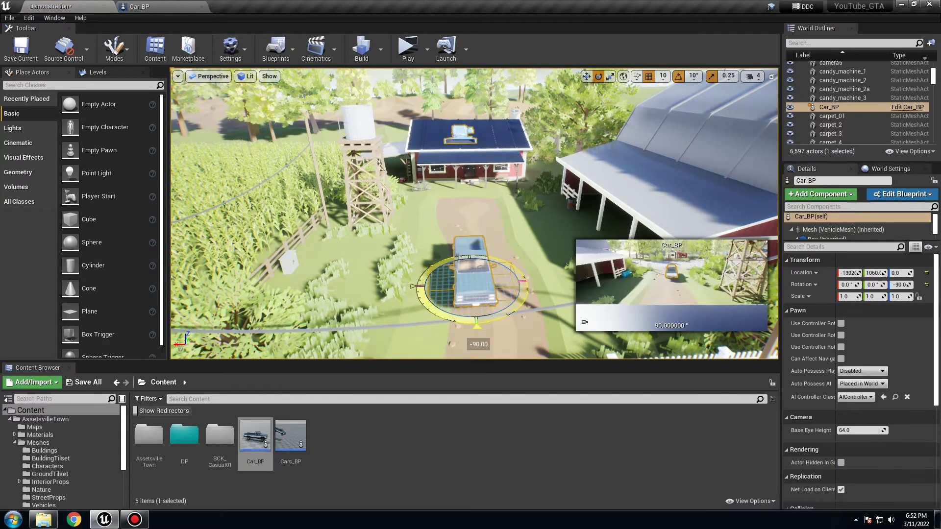
{"action": "left_click", "coordinate": [20, 48]}
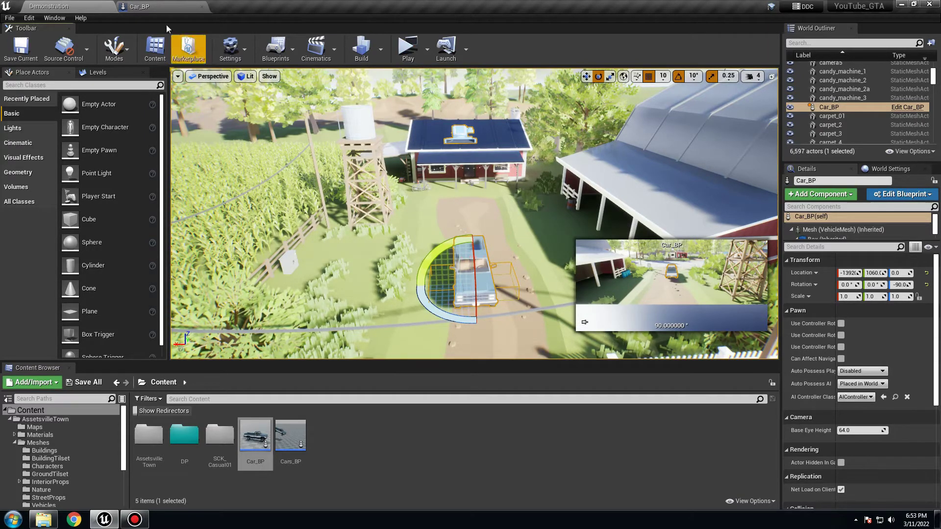
Step: Check Car_BP's Vehicle Movement: four wheel setups, each using the VehicleWheel class
{"action": "left_click", "coordinate": [162, 7]}
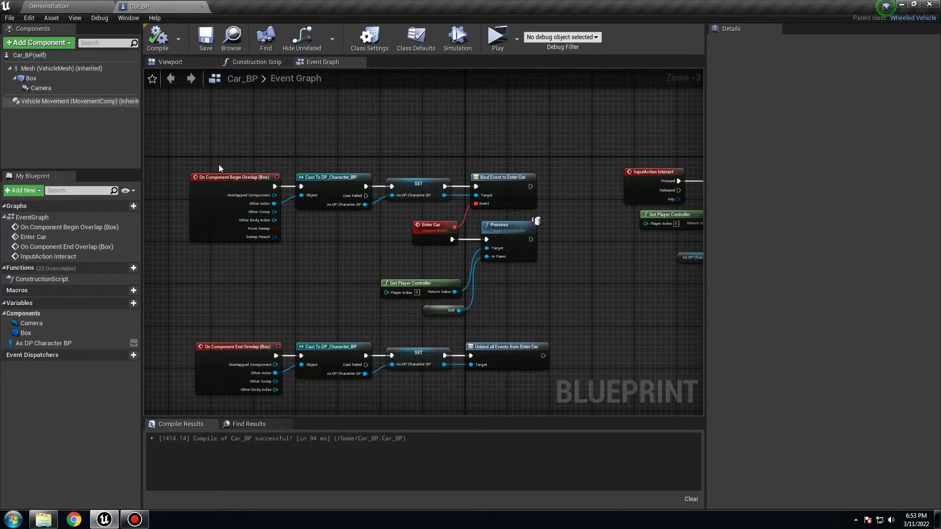
{"action": "left_click", "coordinate": [64, 101]}
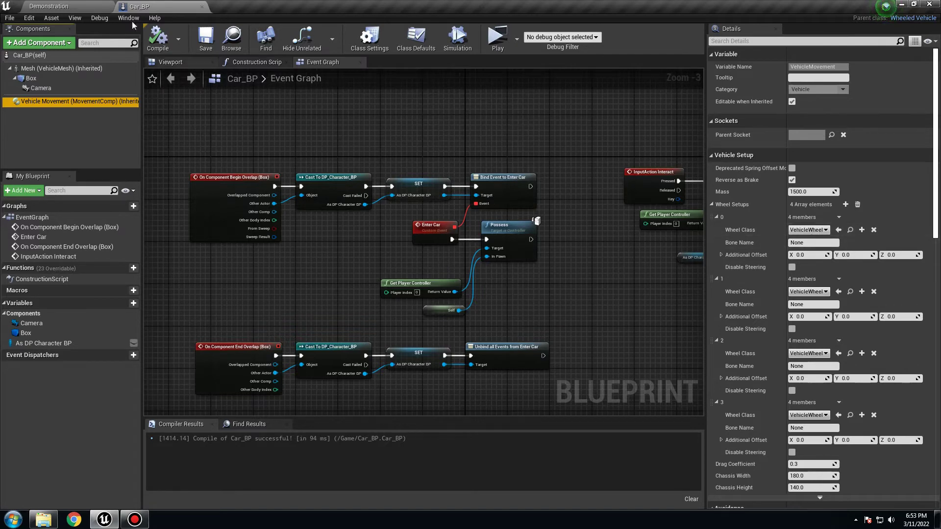
{"action": "left_click", "coordinate": [87, 5]}
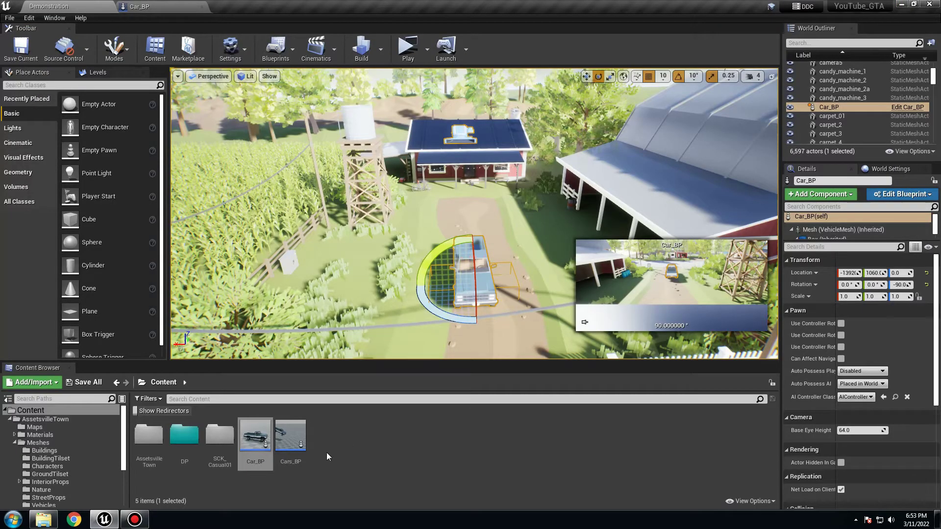
Step: Create a VehicleWheel-based Blueprint Class named WheelSetup in Content and open it
{"action": "right_click", "coordinate": [352, 443]}
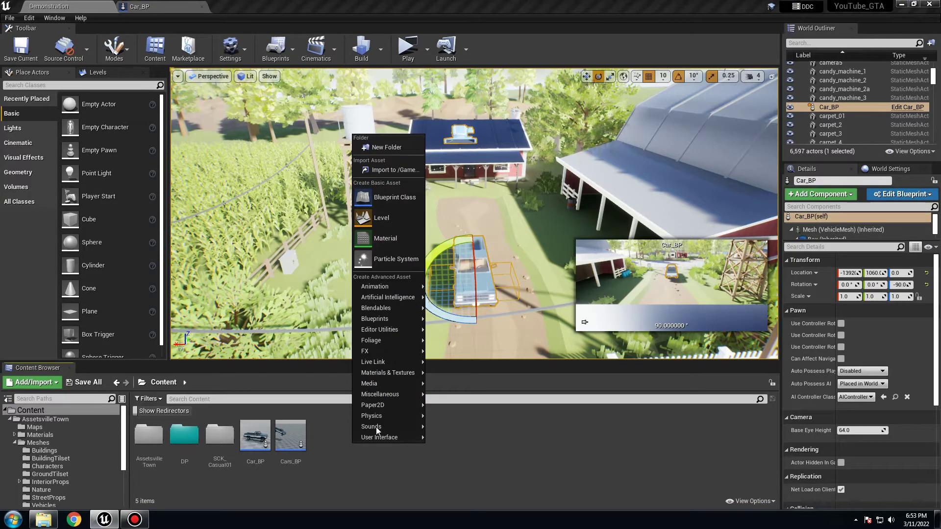
{"action": "left_click", "coordinate": [398, 197]}
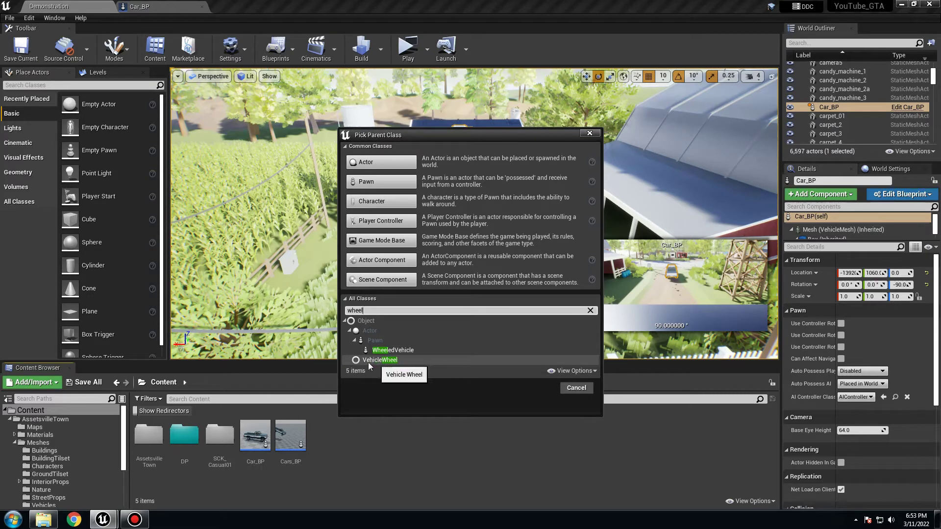
{"action": "left_click", "coordinate": [391, 361]}
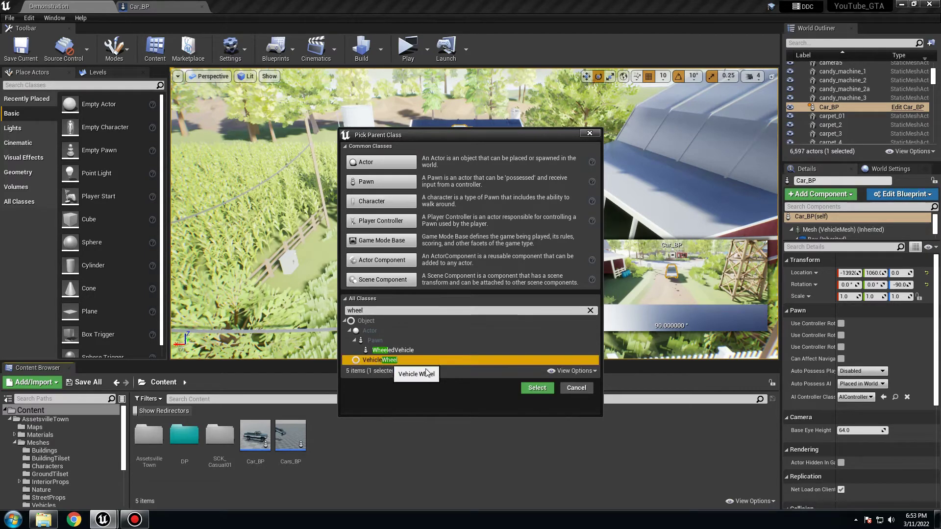
{"action": "left_click", "coordinate": [536, 385]}
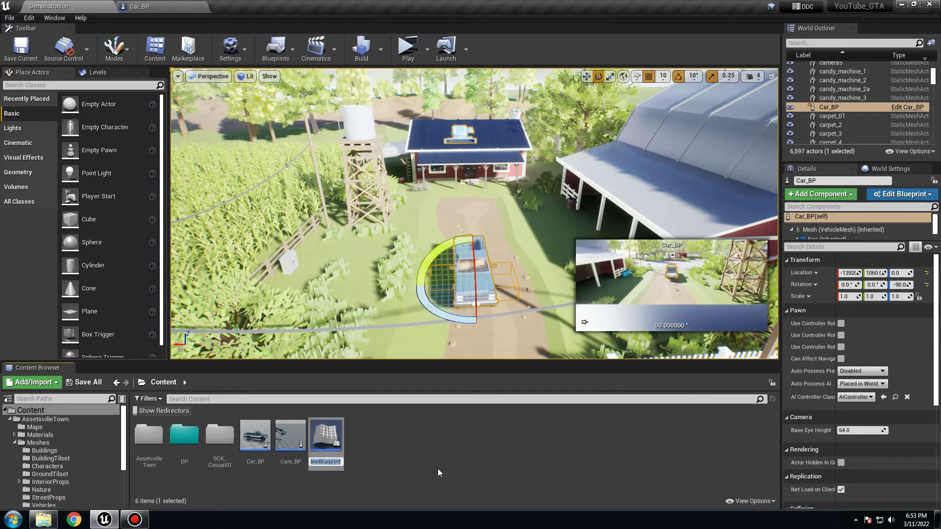
{"action": "type", "text": "Tires"}
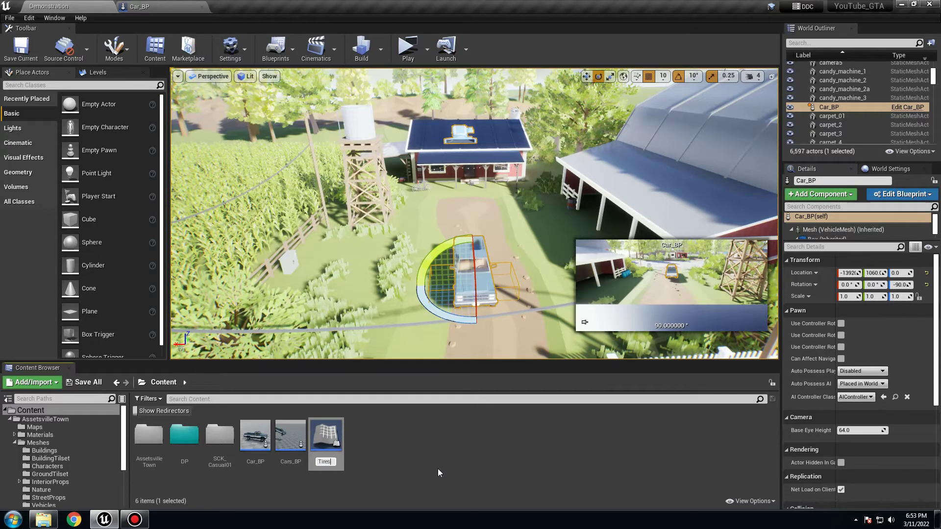
{"action": "key", "text": "BackSpace"}
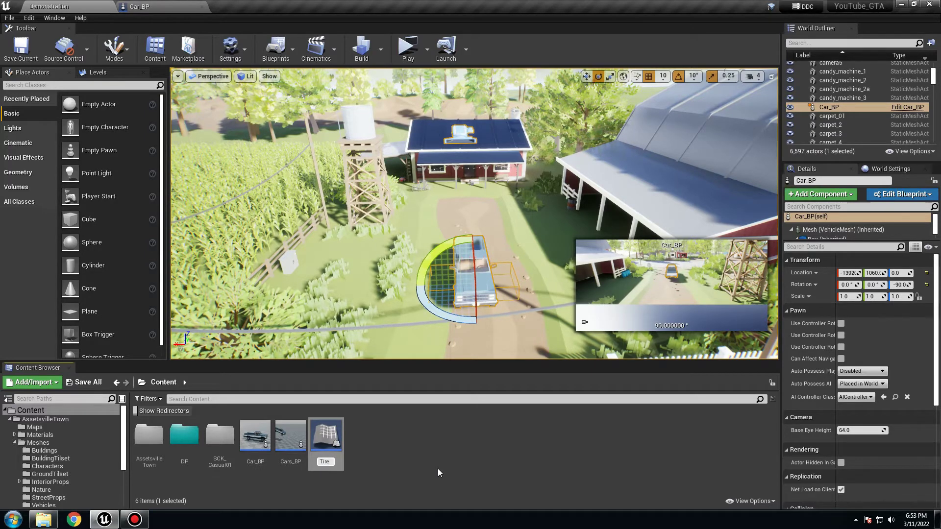
{"action": "key", "text": "BackSpace"}
{"action": "key", "text": "BackSpace"}
{"action": "key", "text": "BackSpace"}
{"action": "key", "text": "BackSpace"}
{"action": "type", "text": "Wheel"}
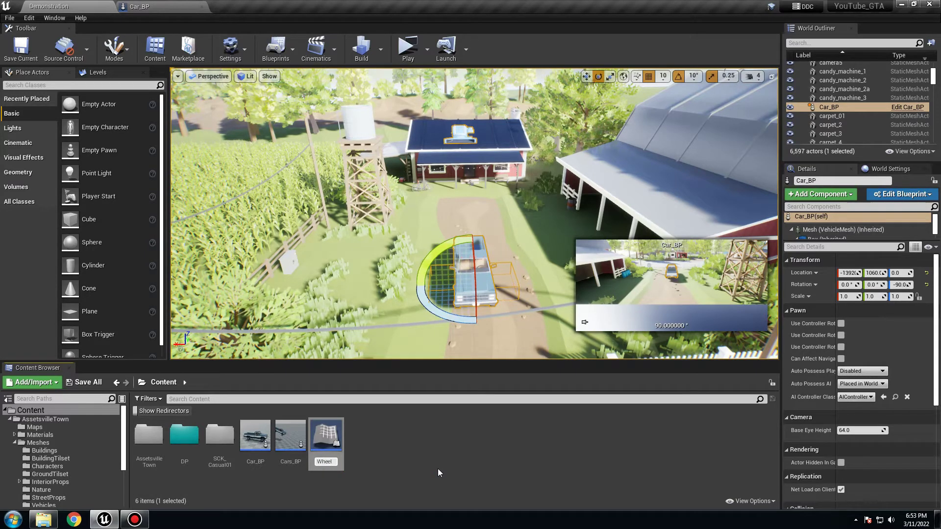
{"action": "type", "text": "Setup"}
{"action": "key", "text": "Return"}
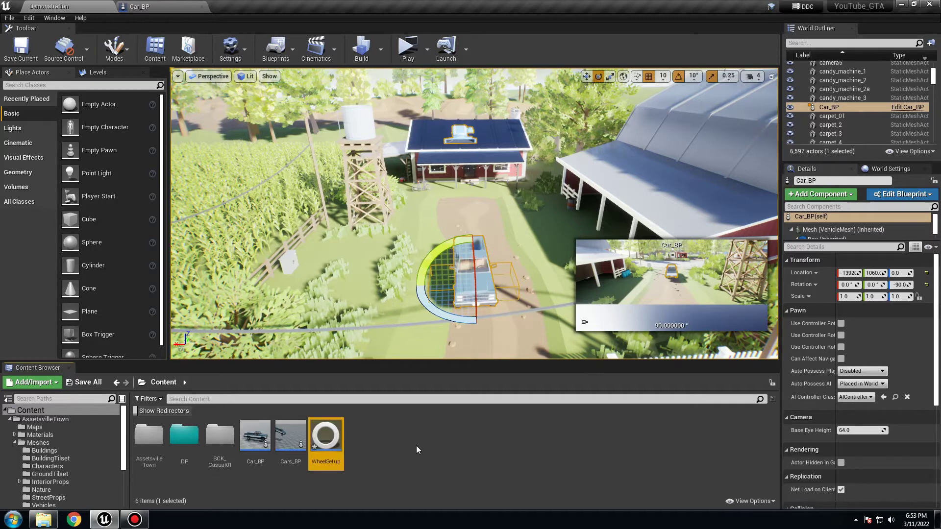
{"action": "double_click", "coordinate": [326, 444]}
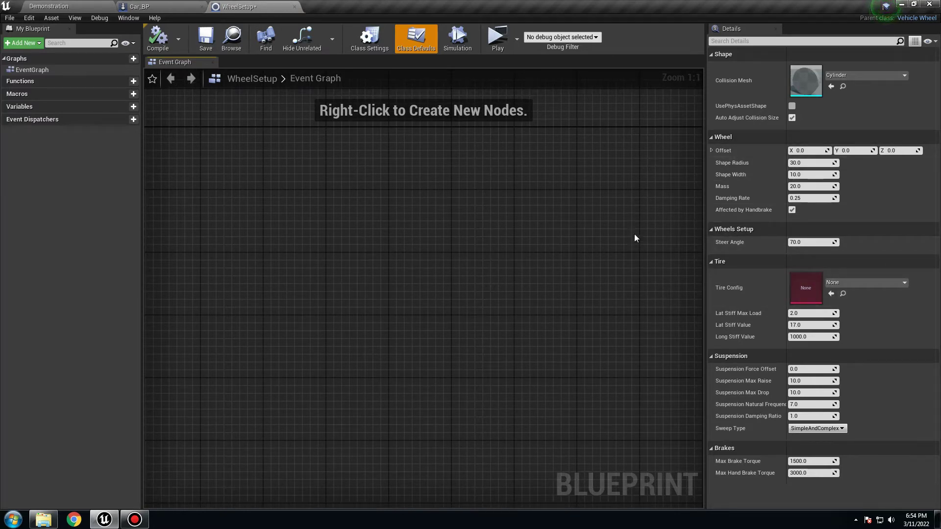
Step: Set WheelSetup's Steer Angle to 60, then compile, save and close it
{"action": "mouse_move", "coordinate": [742, 246]}
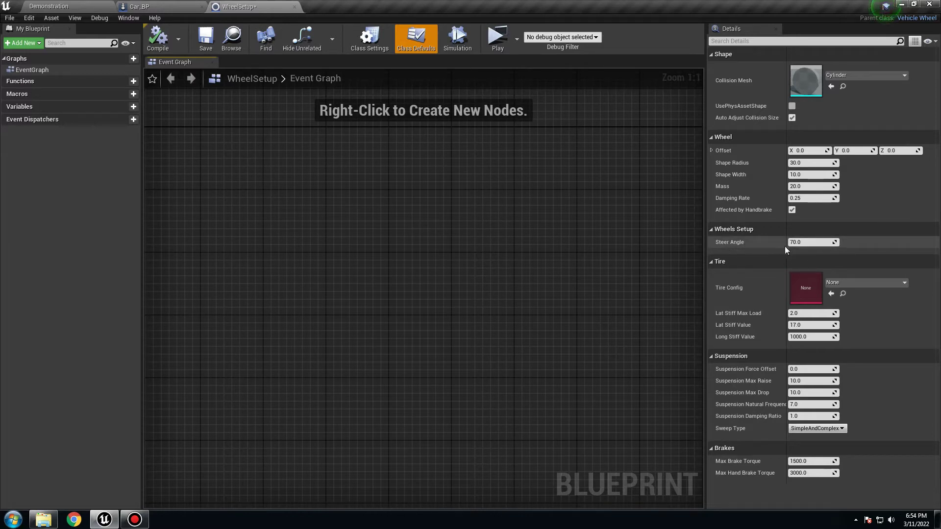
{"action": "left_click", "coordinate": [800, 242]}
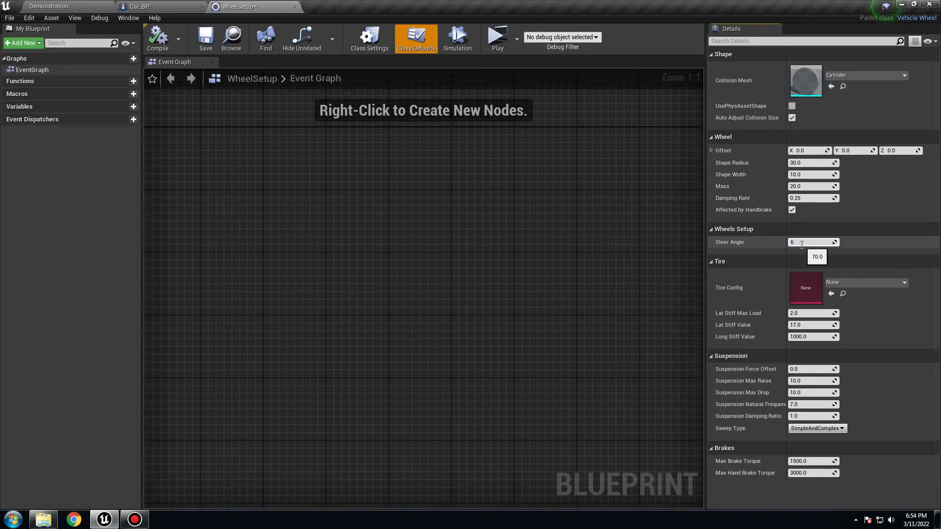
{"action": "type", "text": "60"}
{"action": "left_click", "coordinate": [561, 231]}
{"action": "left_click", "coordinate": [157, 38]}
{"action": "left_click", "coordinate": [207, 39]}
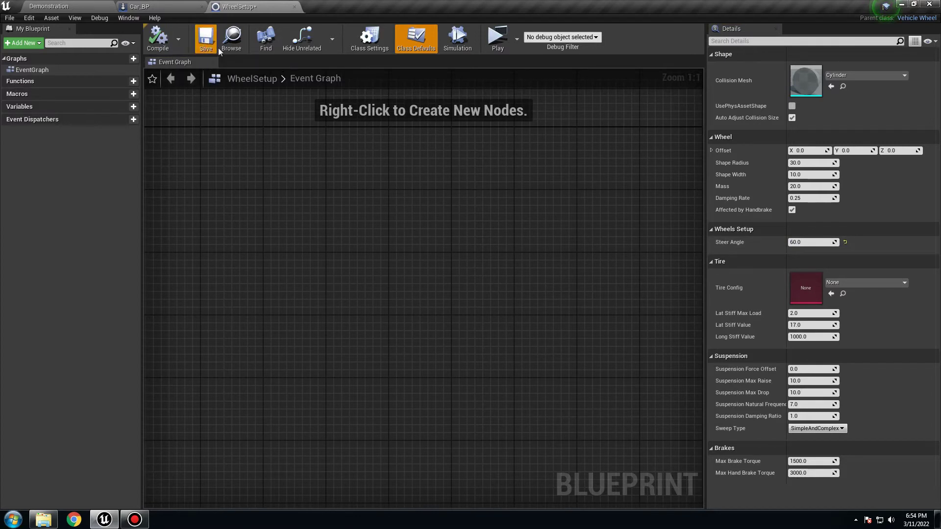
{"action": "left_click", "coordinate": [294, 6]}
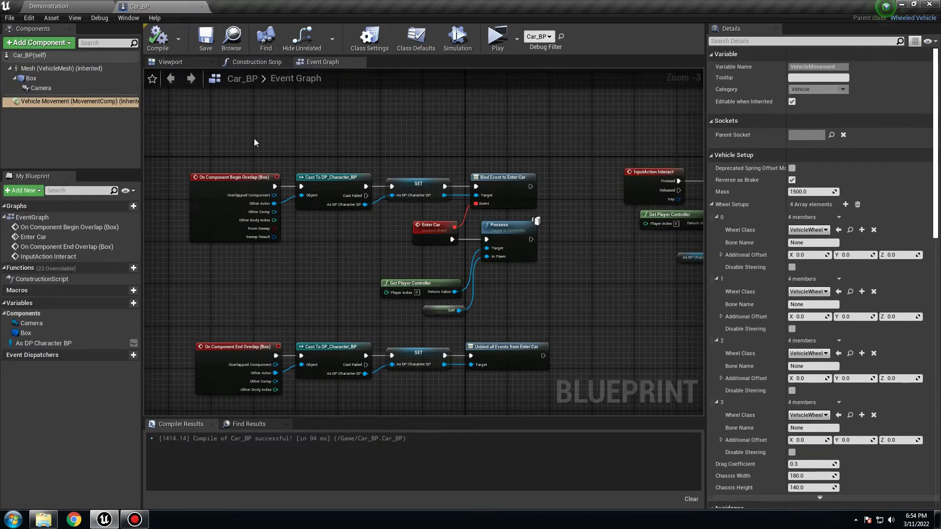
Step: In Vehicle Movement's wheel setups 0, 1, 2 and 3, choose WheelSetup as Wheel Class, then compile Car_BP
{"action": "left_click", "coordinate": [812, 230]}
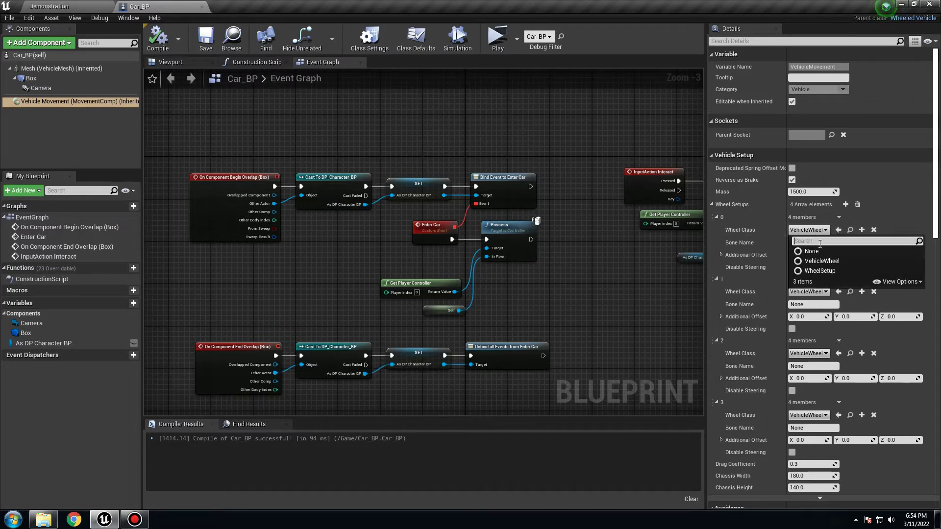
{"action": "left_click", "coordinate": [821, 271]}
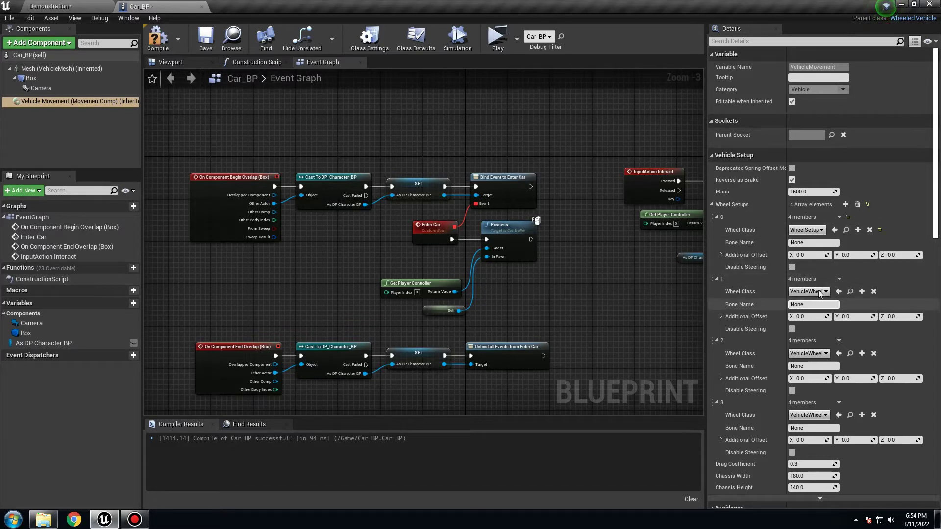
{"action": "left_click", "coordinate": [822, 291]}
{"action": "left_click", "coordinate": [822, 330]}
{"action": "left_click", "coordinate": [808, 292]}
{"action": "left_click", "coordinate": [822, 332]}
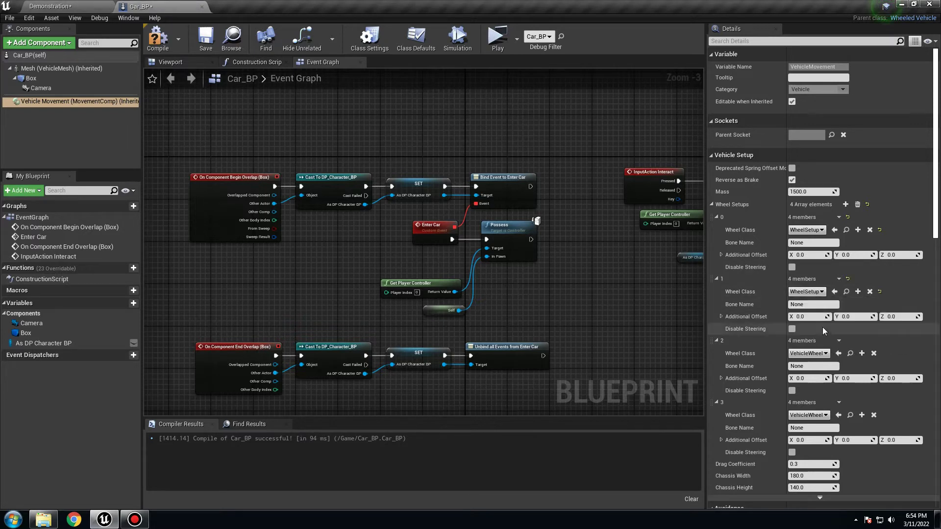
{"action": "left_click", "coordinate": [813, 353]}
{"action": "left_click", "coordinate": [822, 396]}
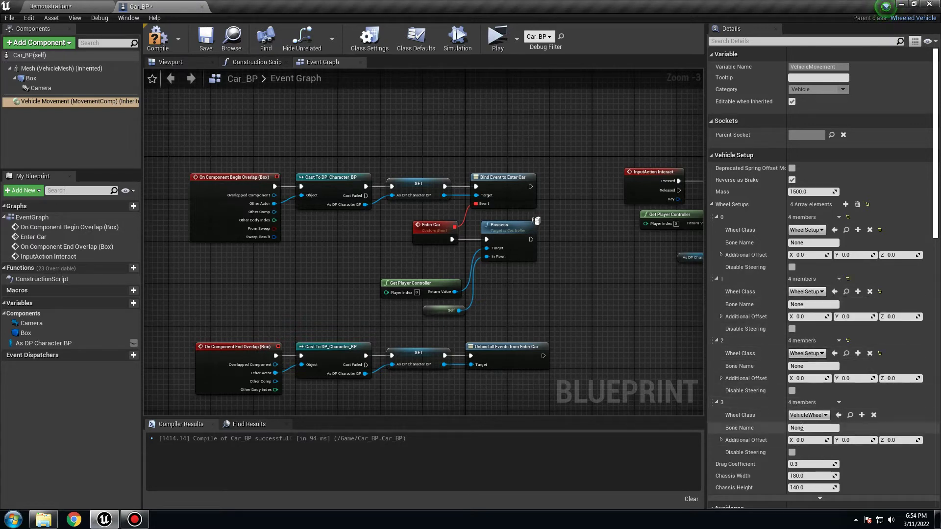
{"action": "left_click", "coordinate": [816, 415]}
{"action": "left_click", "coordinate": [818, 456]}
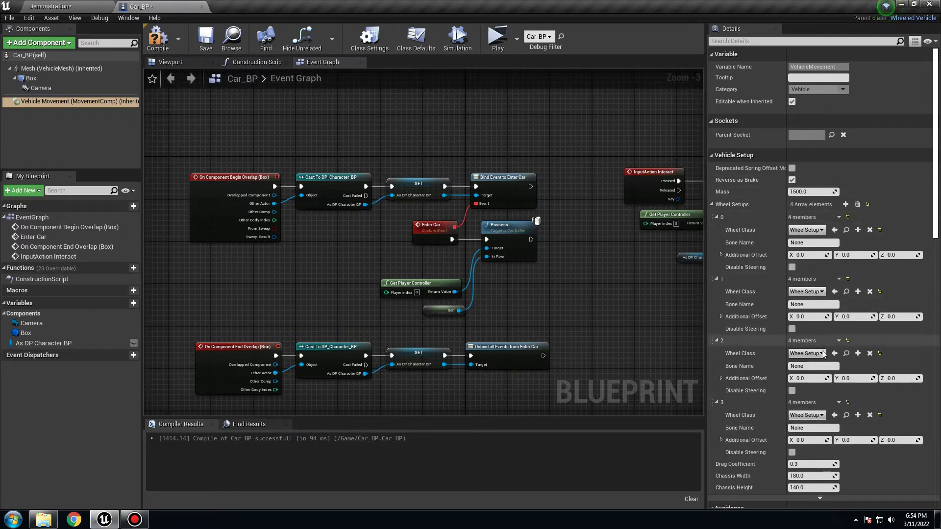
{"action": "left_click", "coordinate": [156, 41]}
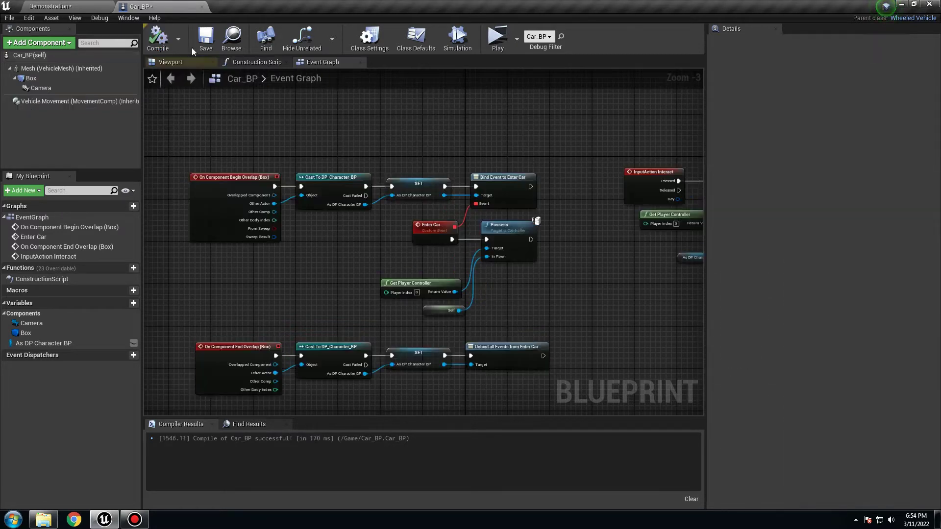